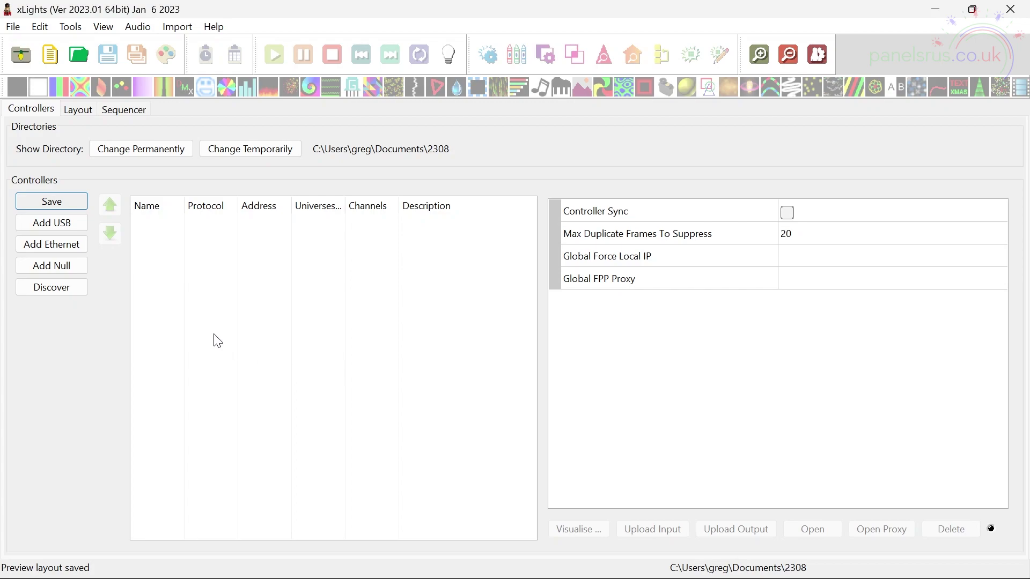
# Step: Discover the FPP-Demo controller at 192.168.1.102 and save the controller setup
pyautogui.click(63, 289)
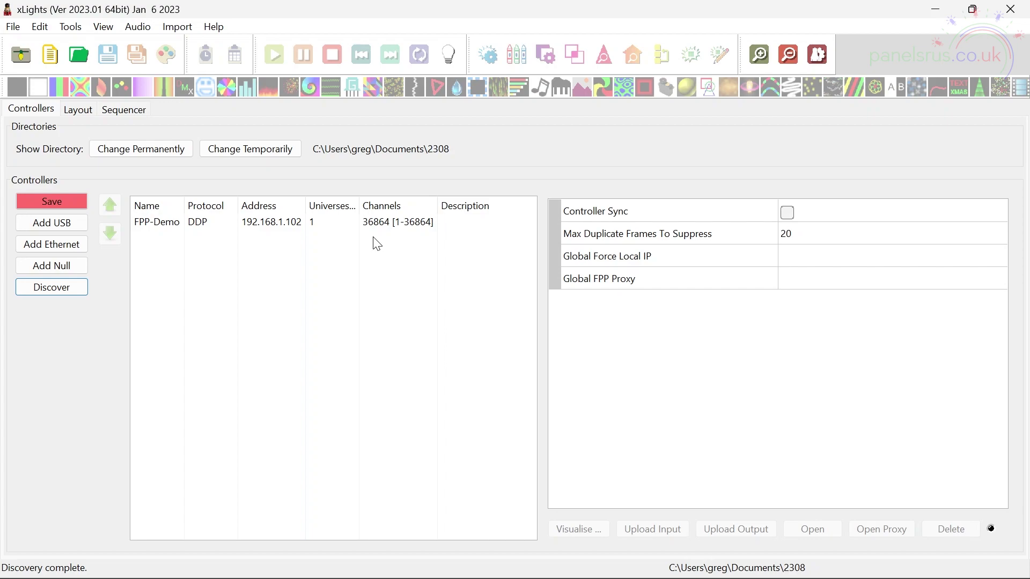
pyautogui.click(71, 205)
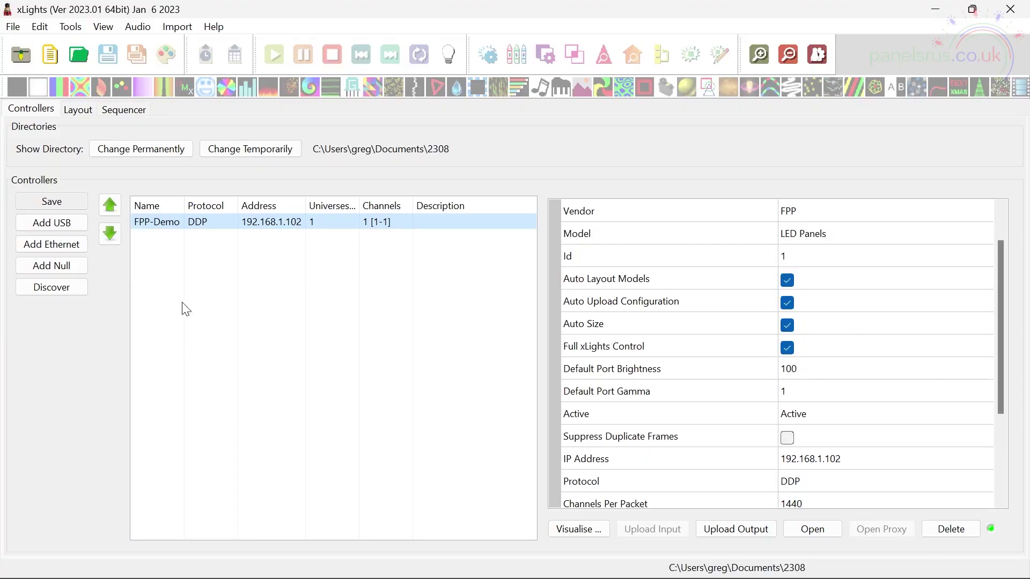
# Step: On the Layout tab, draw a new Matrix model (16 strings × 50 nodes by default) on the preview
pyautogui.click(79, 110)
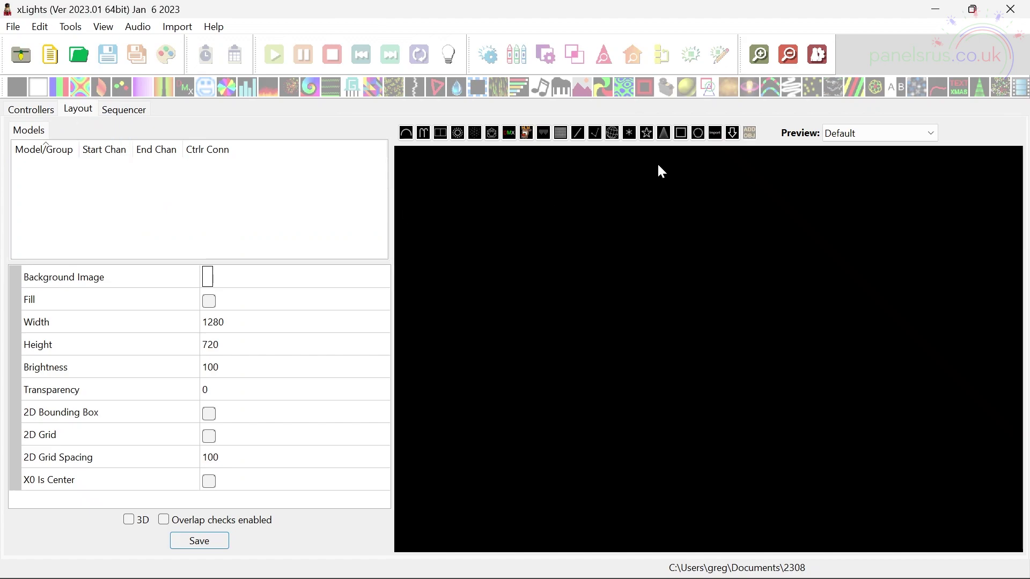
pyautogui.click(561, 133)
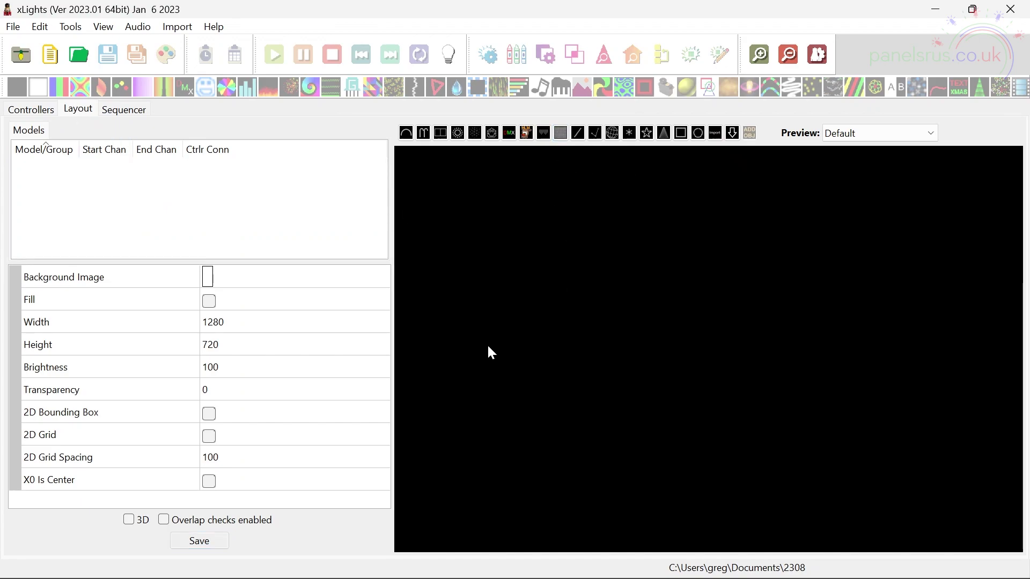
pyautogui.moveTo(485, 198); pyautogui.dragTo(691, 349)
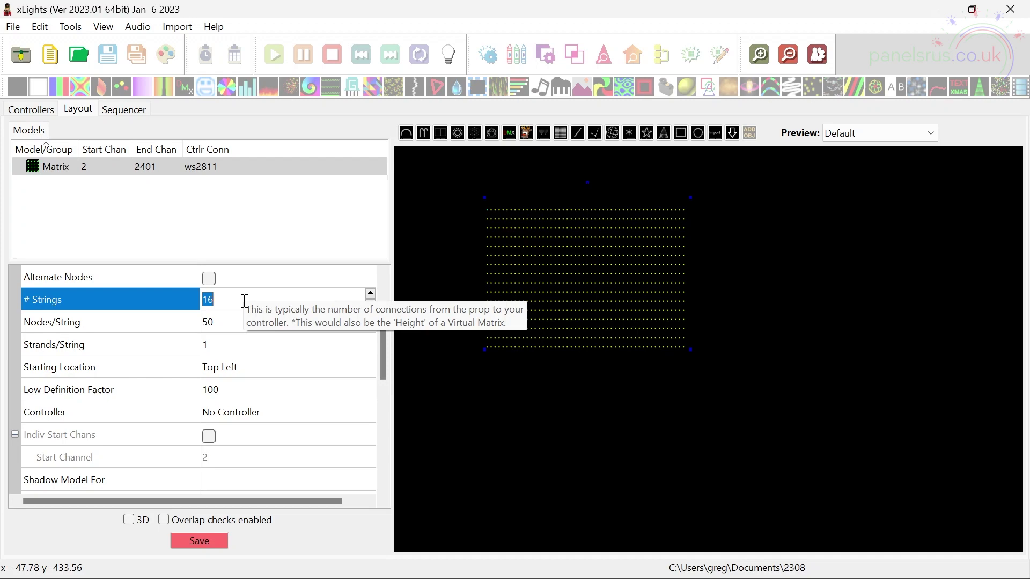
# Step: Set the Matrix model to 96 strings and 128 nodes per string
pyautogui.write('96')
pyautogui.press('Return')
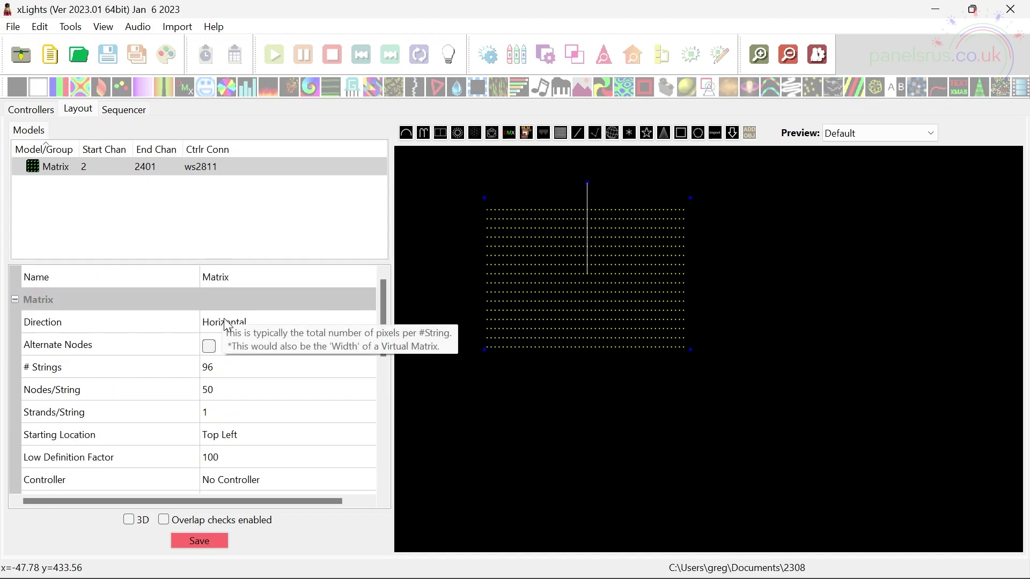
pyautogui.click(230, 389)
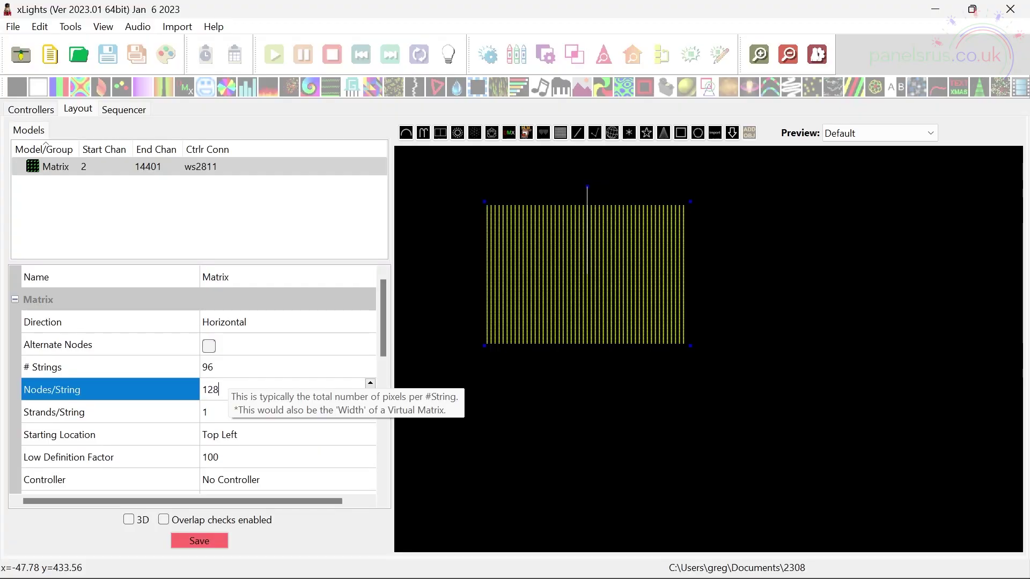
pyautogui.write('28')
pyautogui.press('Return')
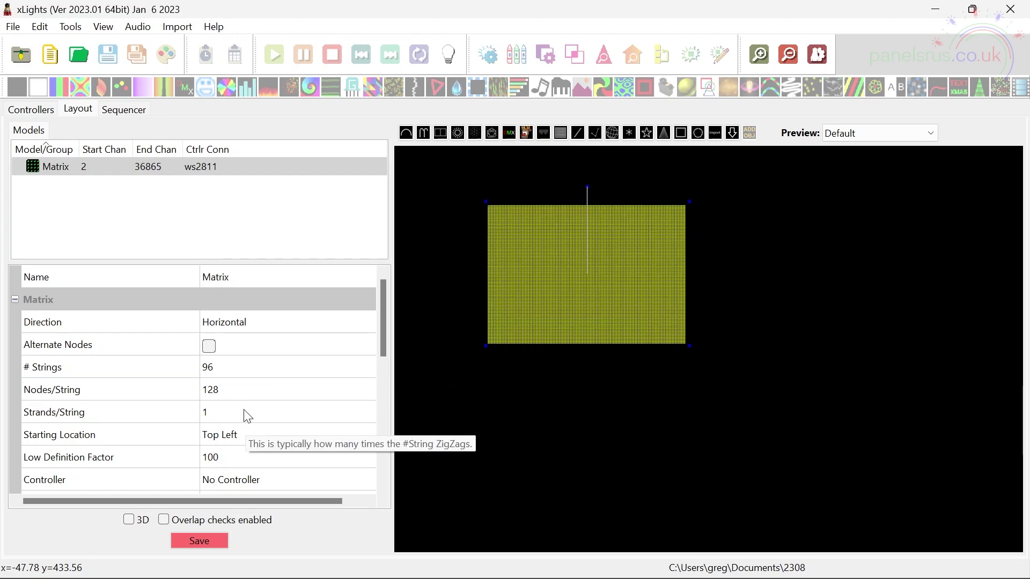
# Step: Save the layout with the resized 96×128 matrix
pyautogui.scroll(-1, 250, 407)
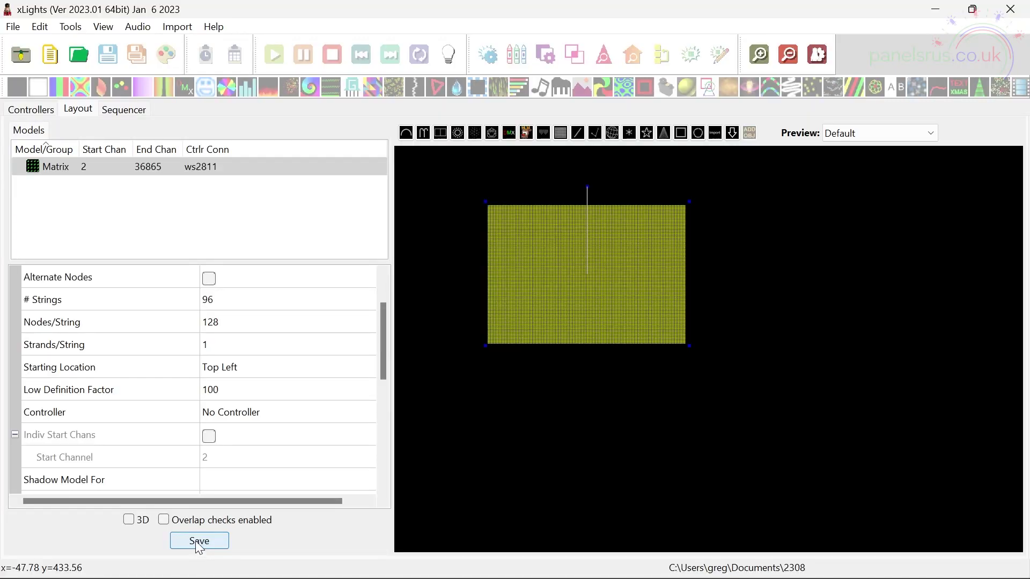
pyautogui.scroll(-3, 271, 436)
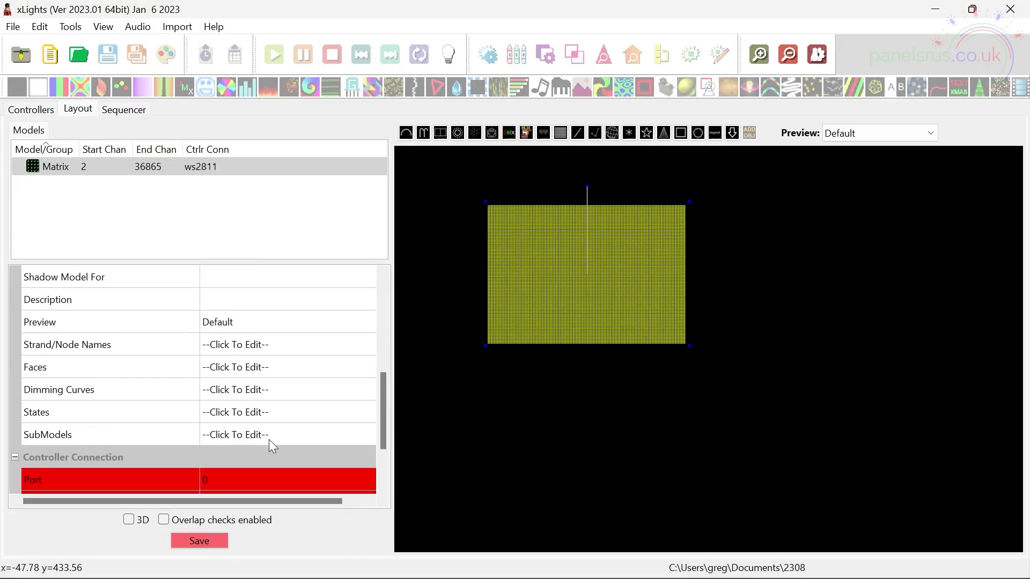
pyautogui.click(197, 544)
pyautogui.scroll(5, 290, 398)
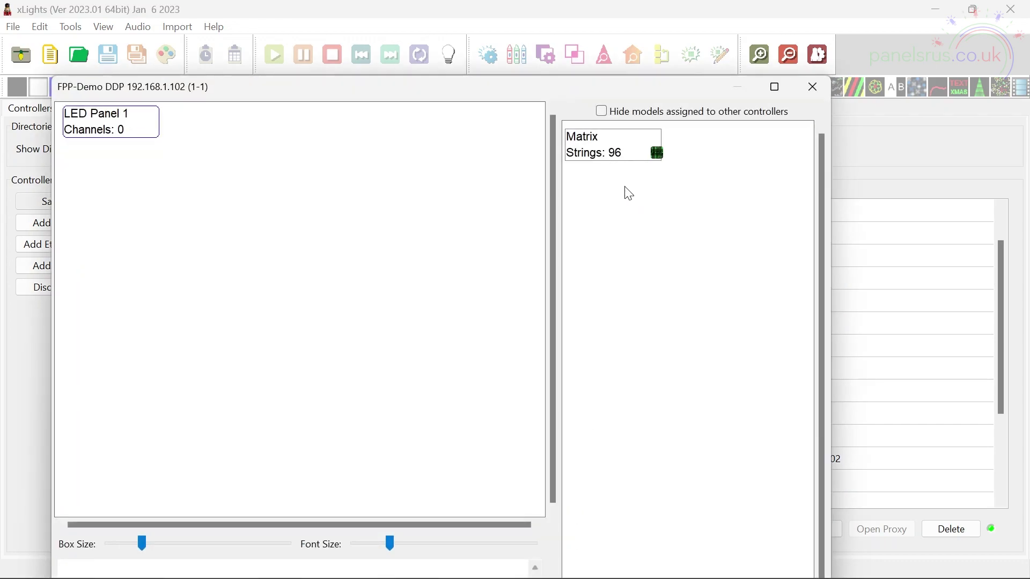
# Step: Map the Matrix model onto FPP-Demo's LED Panel 1, giving the controller 36864 channels
pyautogui.moveTo(613, 148)
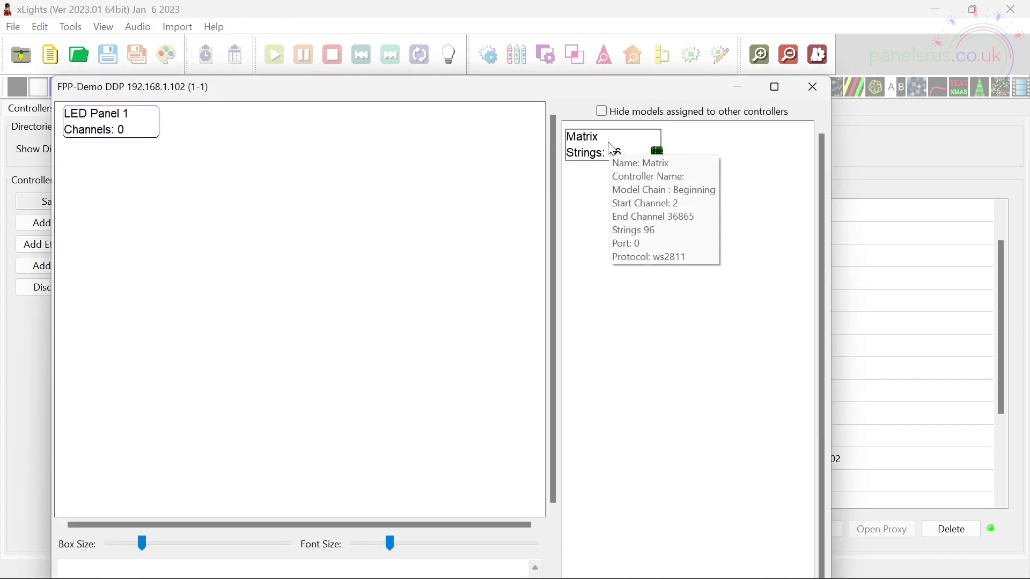
pyautogui.moveTo(613, 148); pyautogui.dragTo(395, 188)
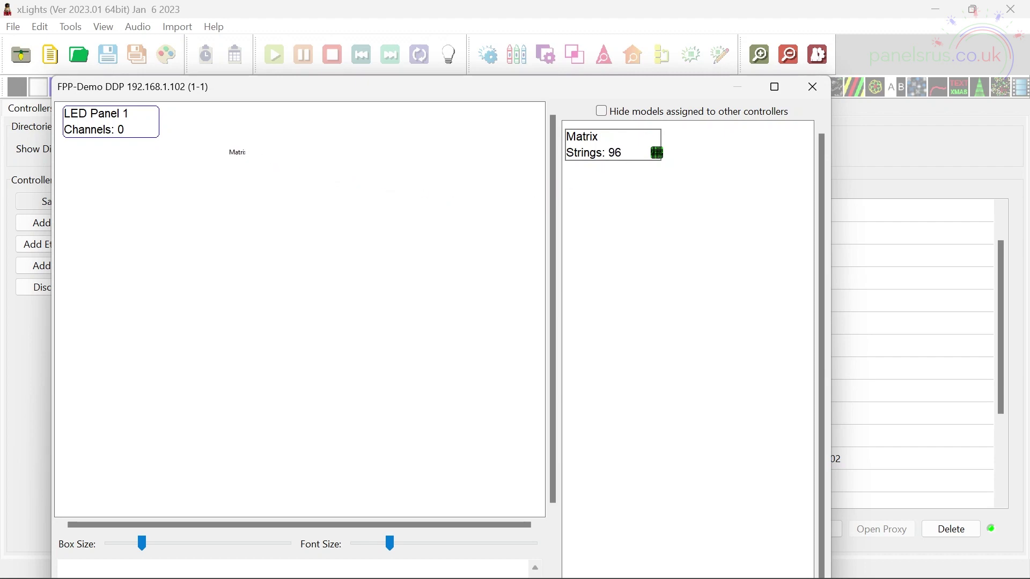
pyautogui.moveTo(237, 152); pyautogui.dragTo(146, 137)
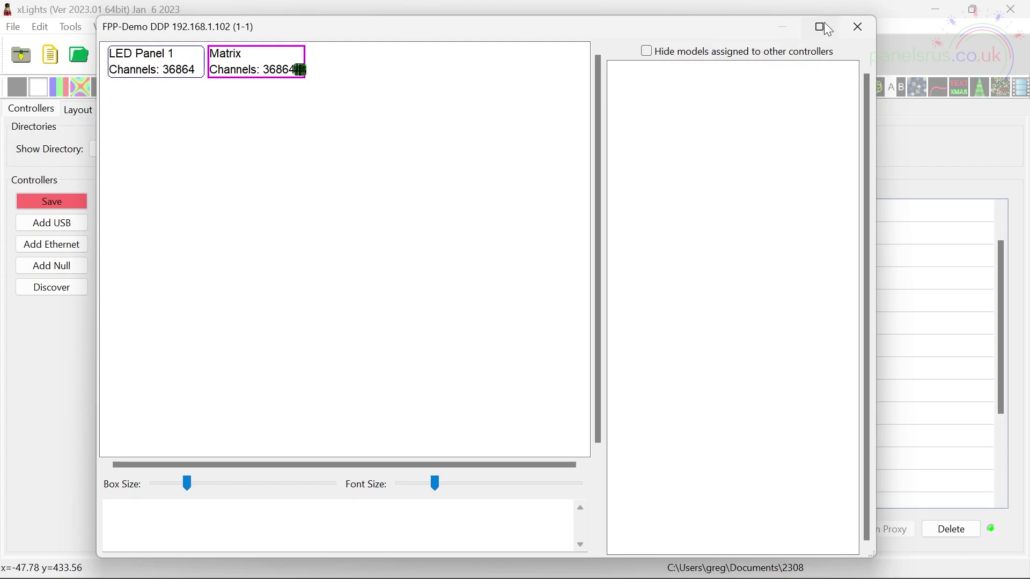
pyautogui.click(853, 26)
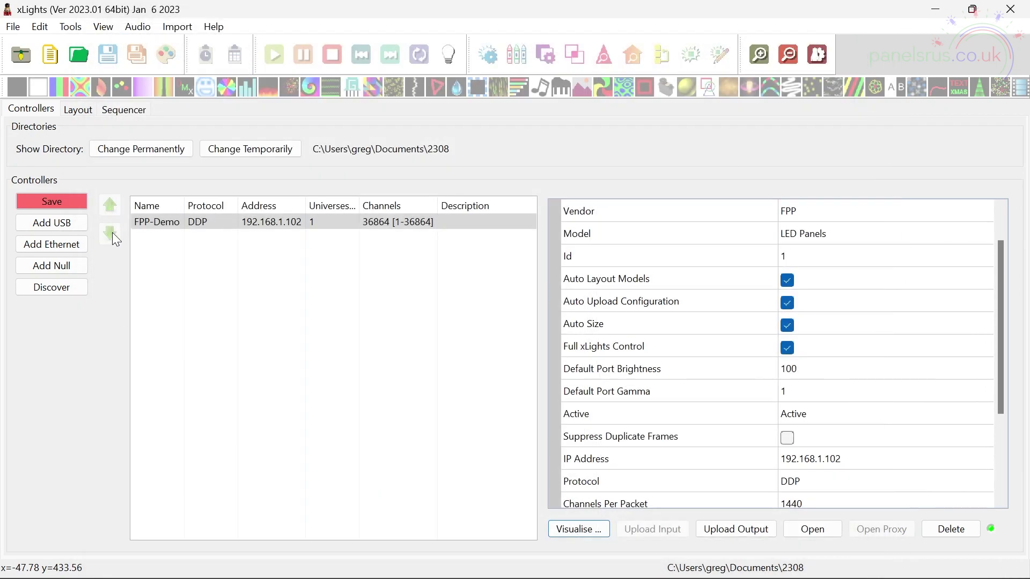
# Step: Save the controller configuration with FPP-Demo at 36864 channels [1-36864]
pyautogui.click(64, 201)
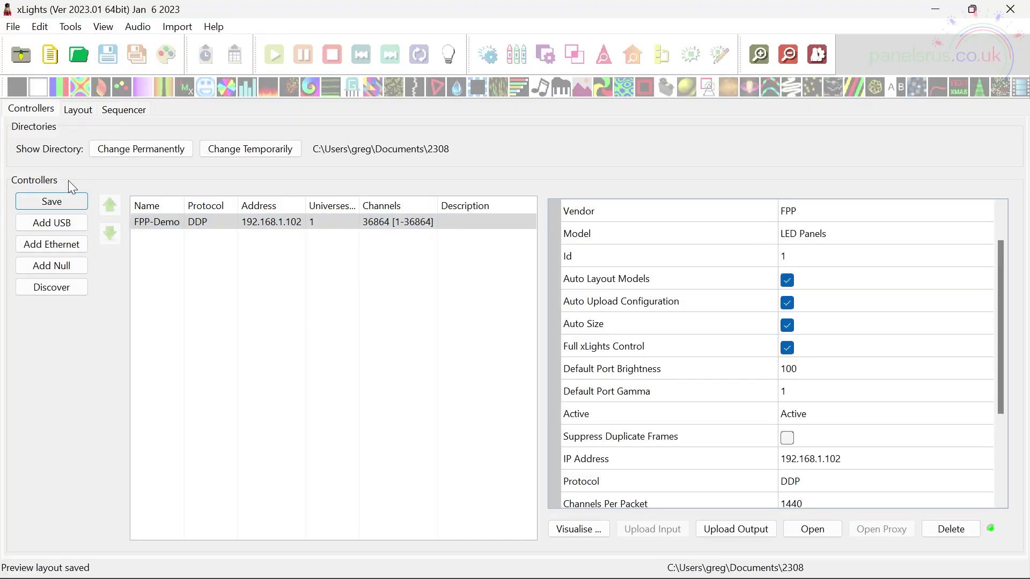
# Step: Create a new 40 fps Animation sequence via Quick Start and pick up the Butterfly effect
pyautogui.click(124, 110)
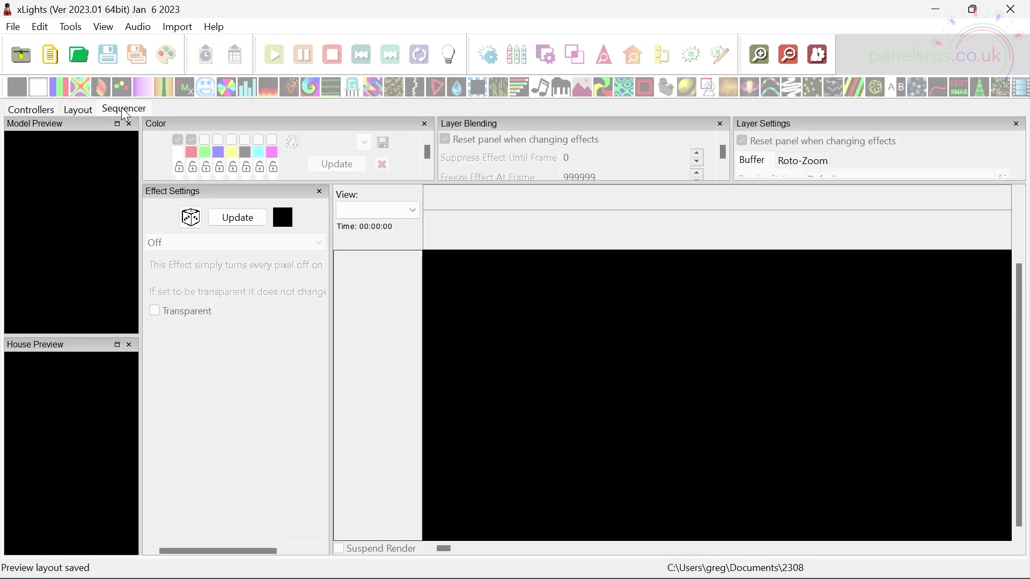
pyautogui.click(15, 27)
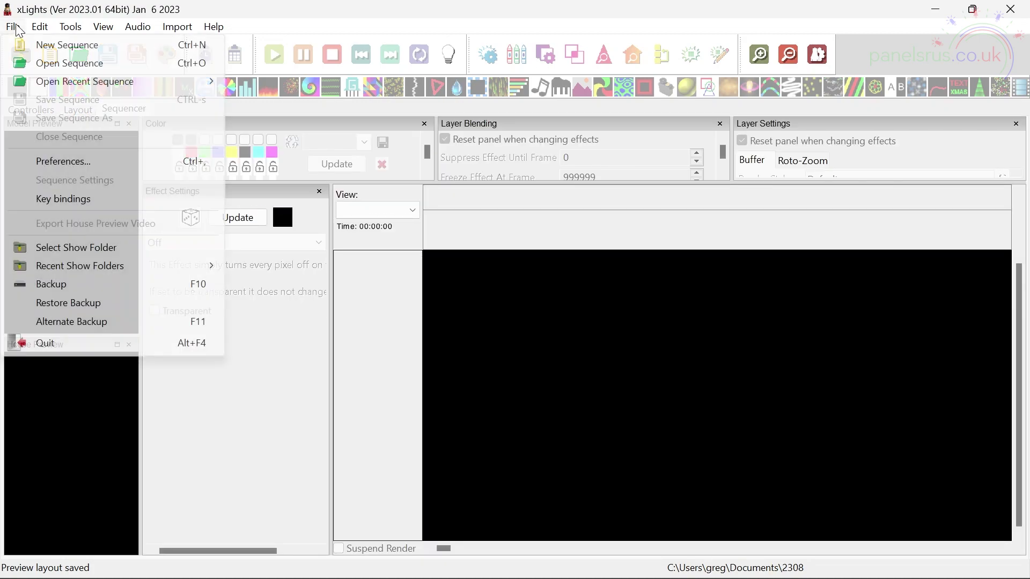
pyautogui.click(31, 44)
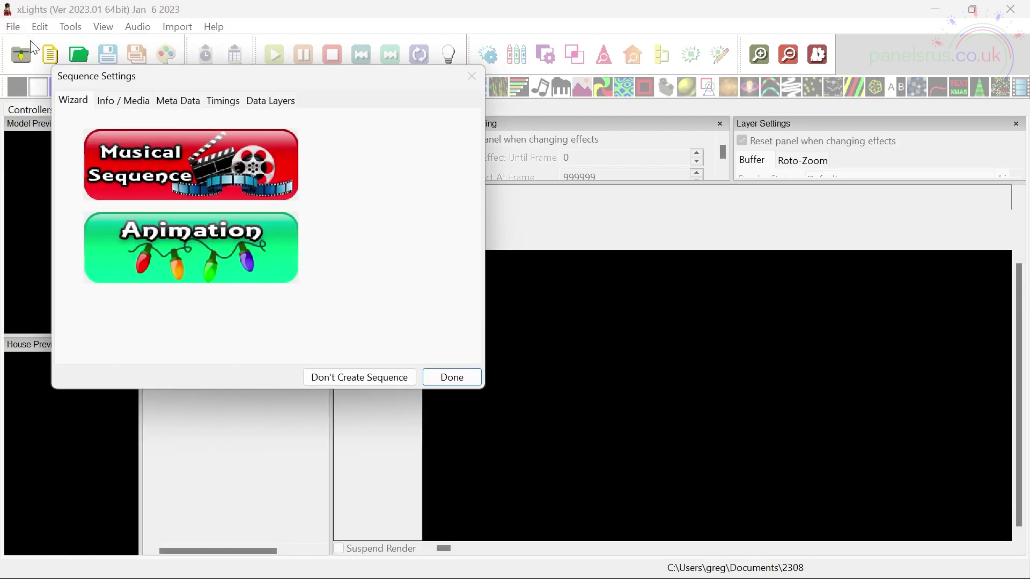
pyautogui.click(212, 259)
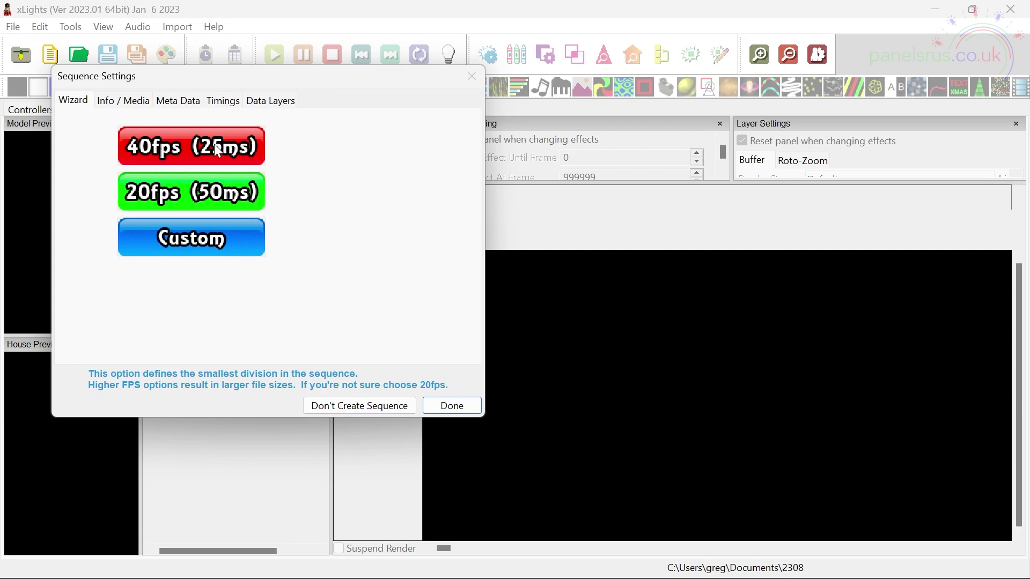
pyautogui.click(217, 149)
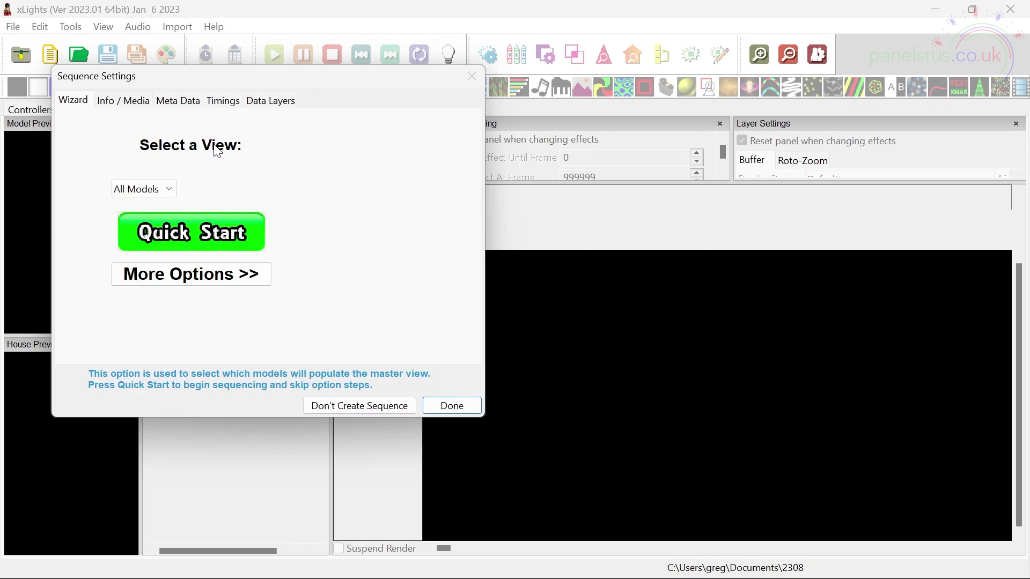
pyautogui.click(202, 234)
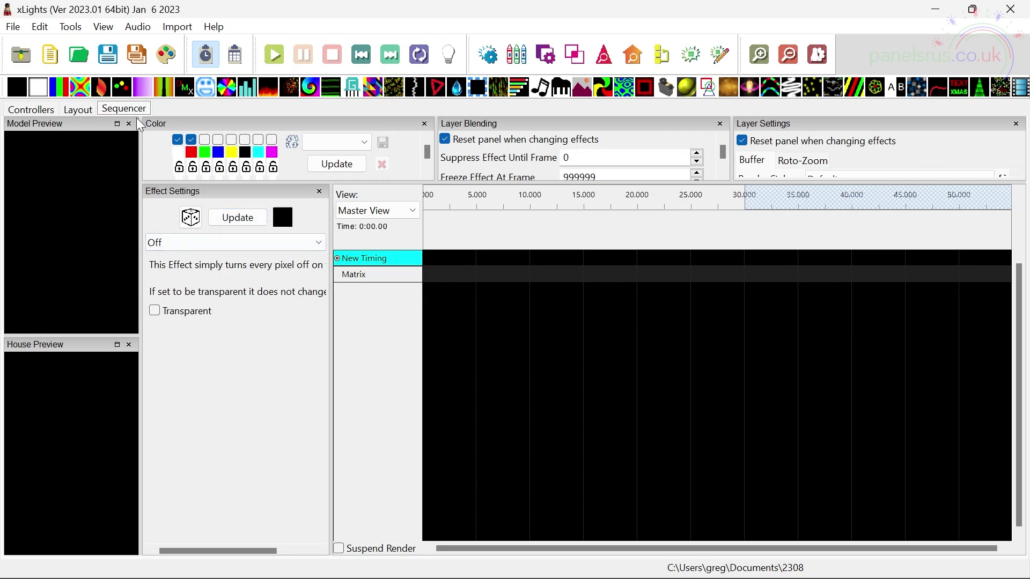
pyautogui.moveTo(82, 88); pyautogui.dragTo(292, 151)
# Step: Drop the Butterfly effect on the Matrix row and stretch it from 0.000 to 30.150 s
pyautogui.moveTo(427, 258); pyautogui.dragTo(437, 276)
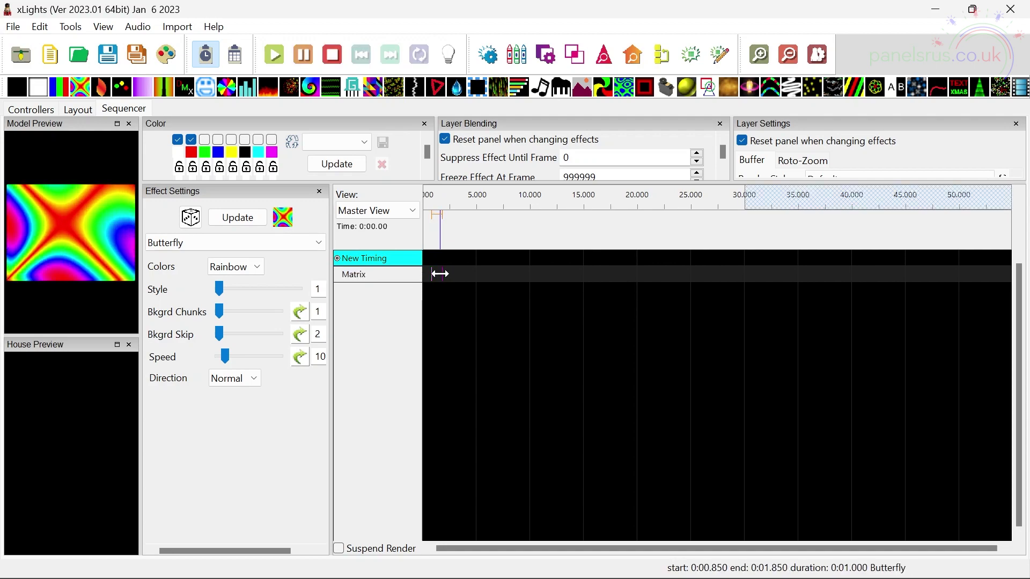
pyautogui.moveTo(437, 273); pyautogui.dragTo(745, 267)
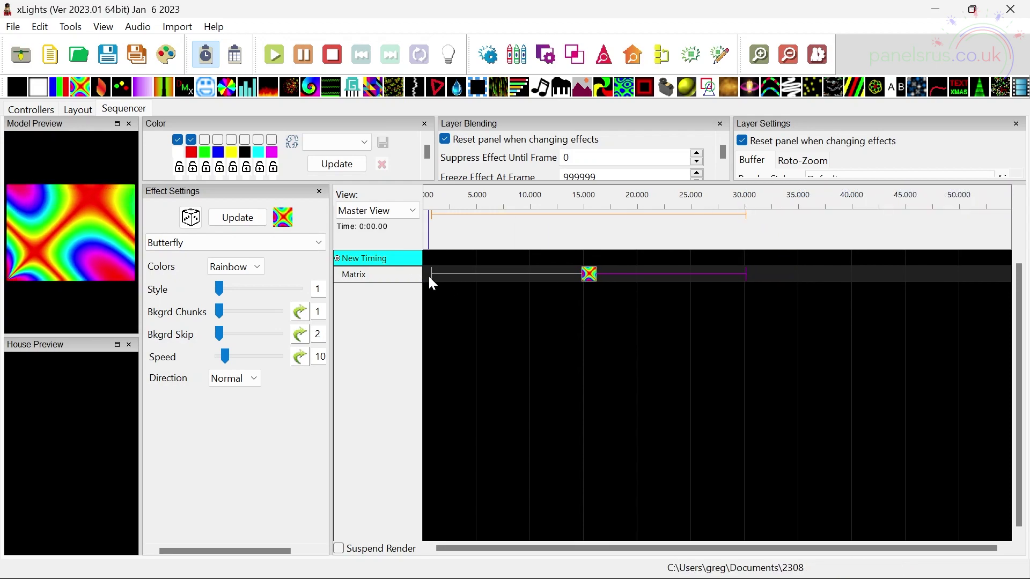
pyautogui.moveTo(428, 274); pyautogui.dragTo(413, 273)
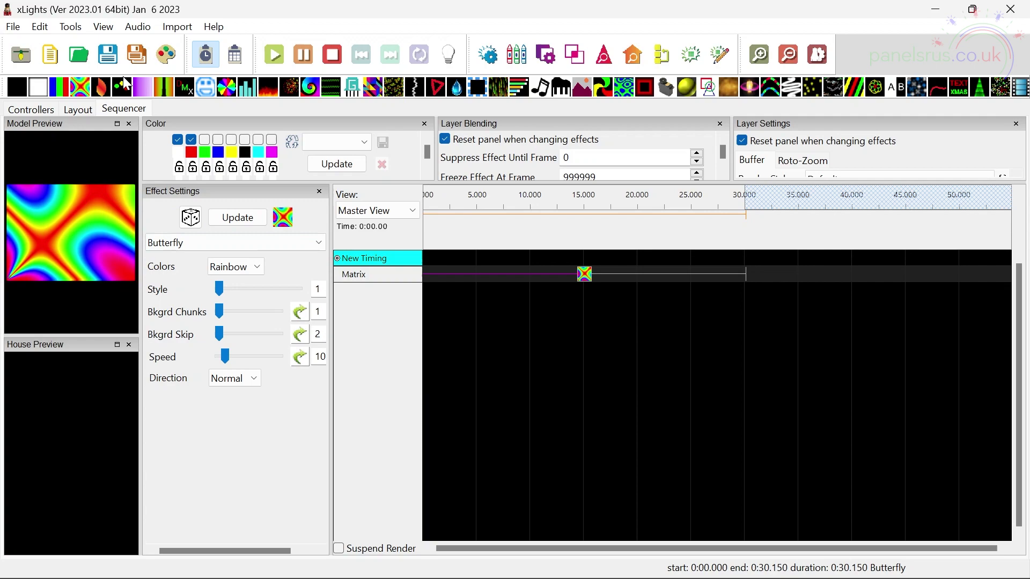
# Step: Save the sequence as butterfly_2308 and select its Butterfly effect on the Matrix row
pyautogui.click(108, 56)
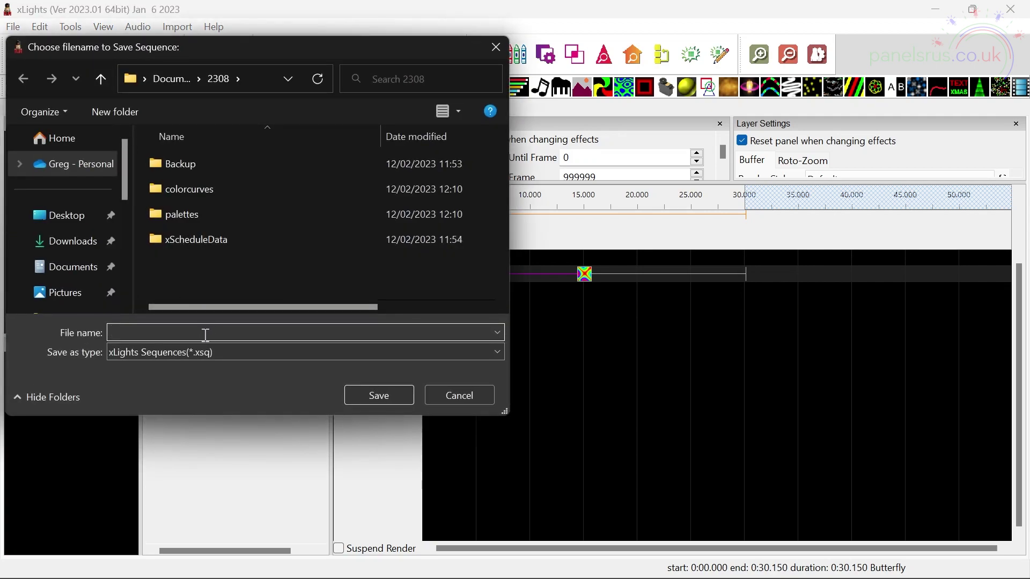
pyautogui.write('butterfly_2308')
pyautogui.click(377, 396)
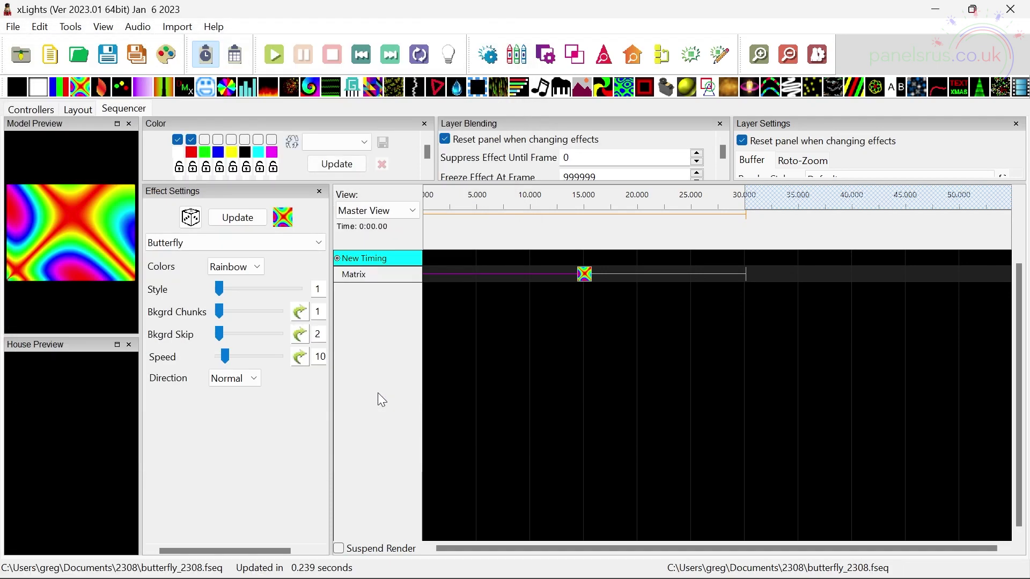
pyautogui.click(584, 274)
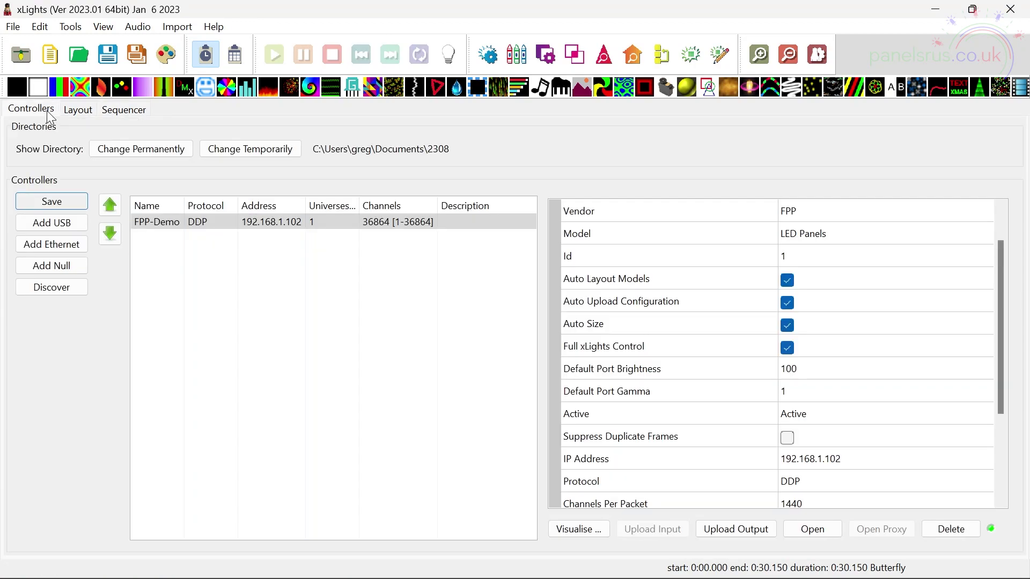
# Step: Play the butterfly_2308 sequence with output sent to the FPP-Demo lights, then turn output off
pyautogui.click(278, 227)
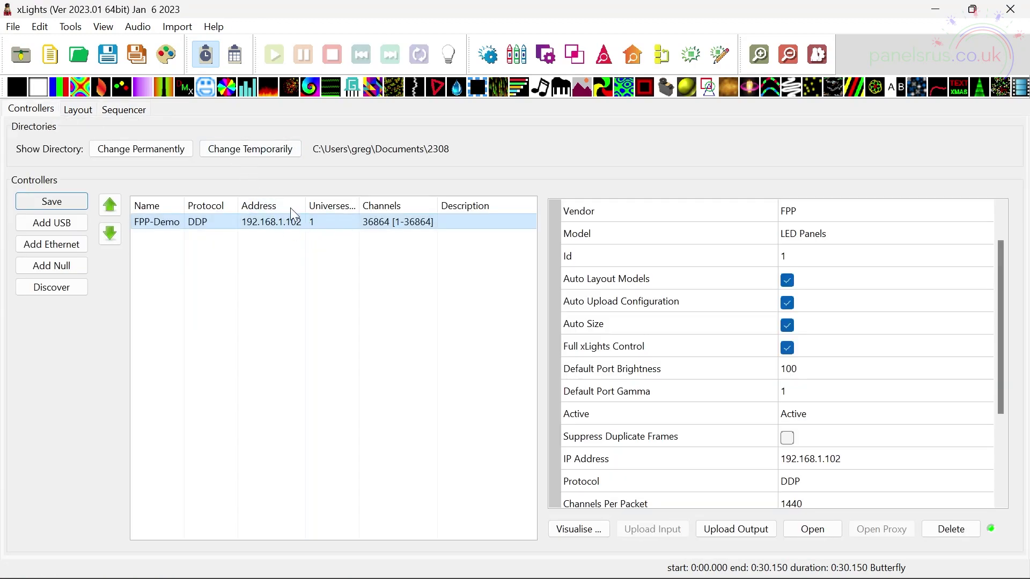
pyautogui.click(166, 114)
pyautogui.click(122, 110)
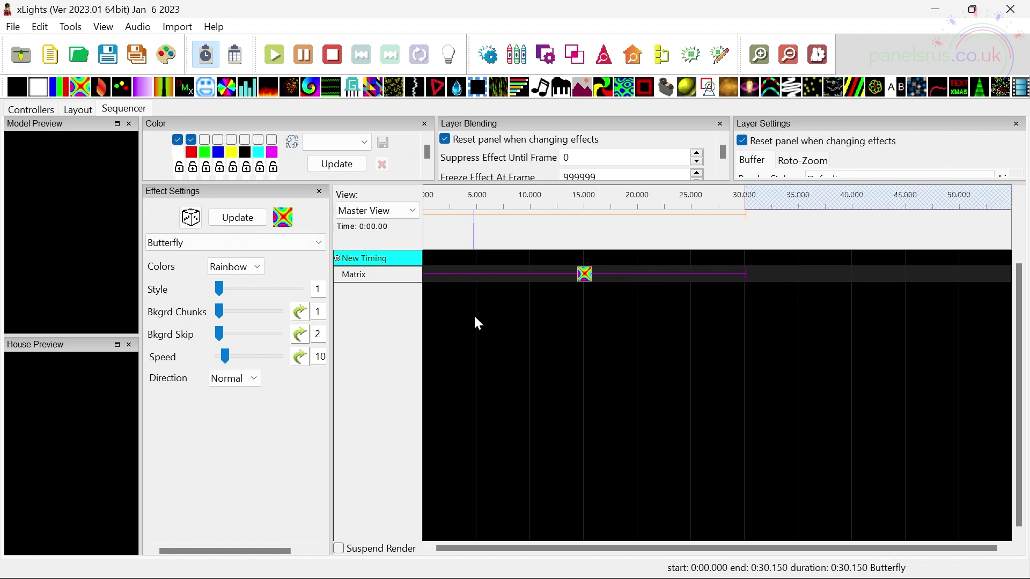
pyautogui.click(583, 277)
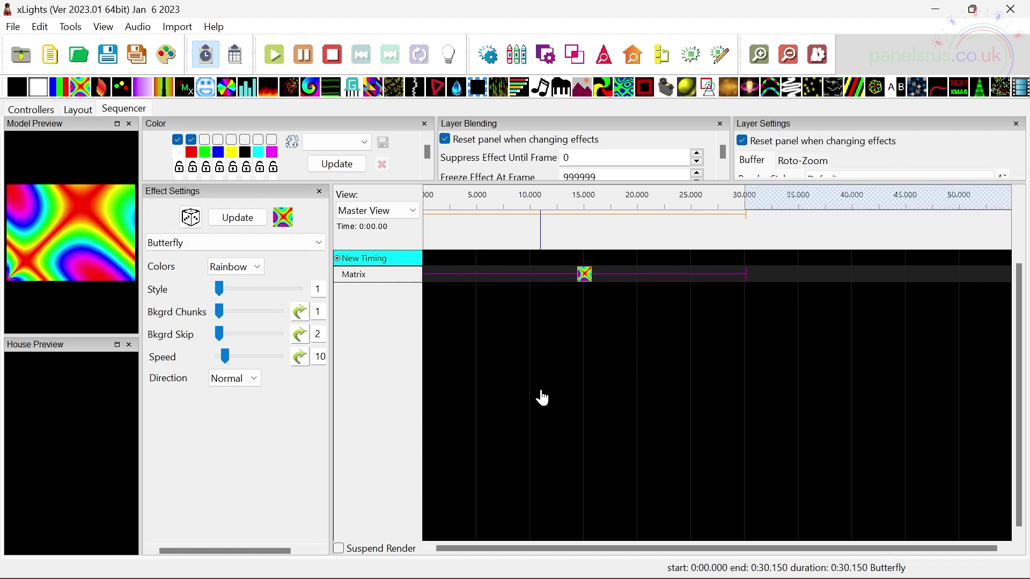
pyautogui.click(448, 55)
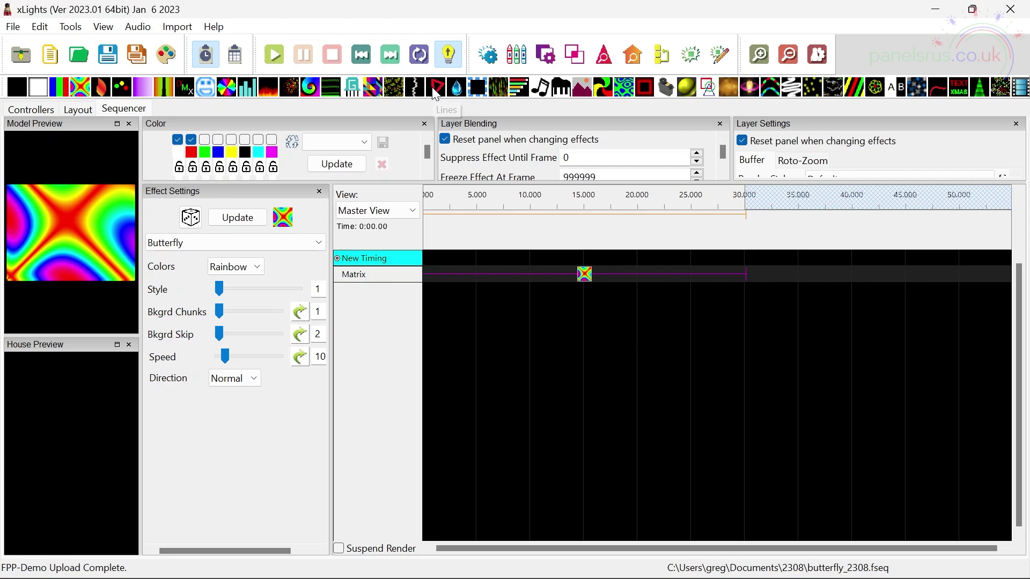
pyautogui.click(453, 57)
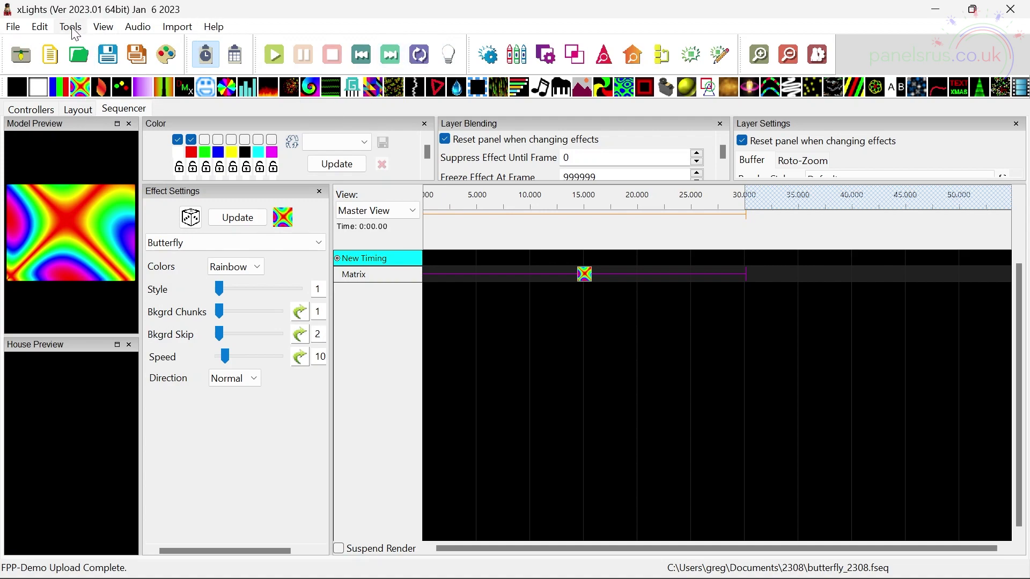
# Step: Open FPP Connect from the Tools menu to list FPP-Demo and butterfly_2308.fseq
pyautogui.click(70, 27)
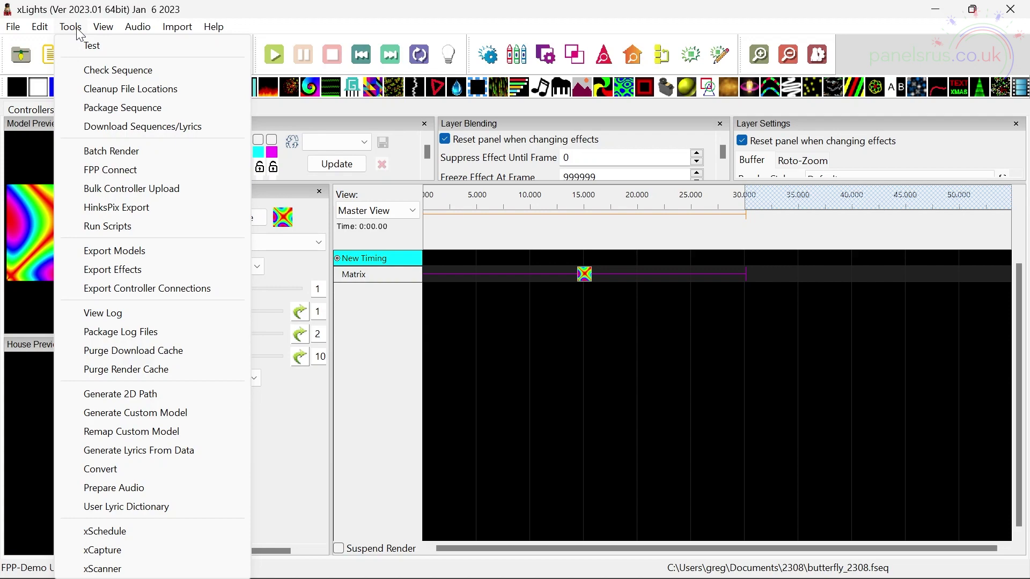
pyautogui.click(125, 169)
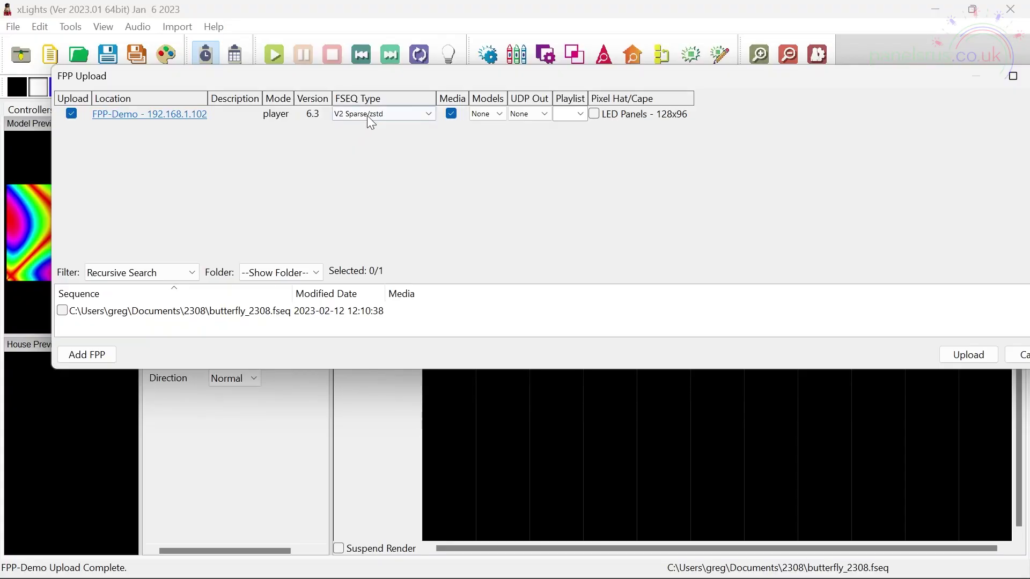
# Step: Set the FSEQ type to V2 and confirm the Models dropdown stays None
pyautogui.click(373, 115)
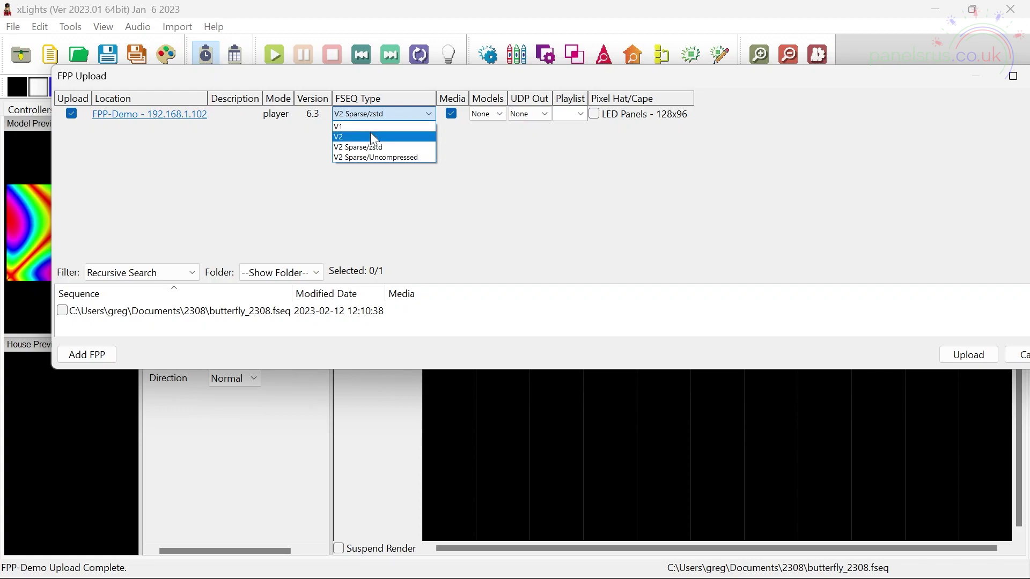
pyautogui.click(374, 137)
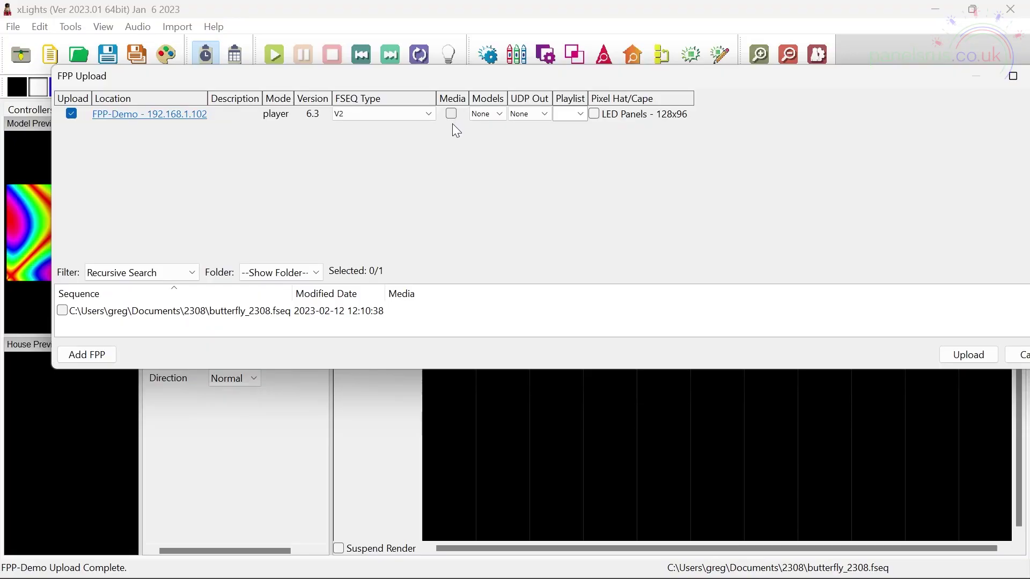
pyautogui.click(498, 115)
# Step: Tick butterfly_2308.fseq and upload it to the FPP-Demo player at 192.168.1.102
pyautogui.click(62, 311)
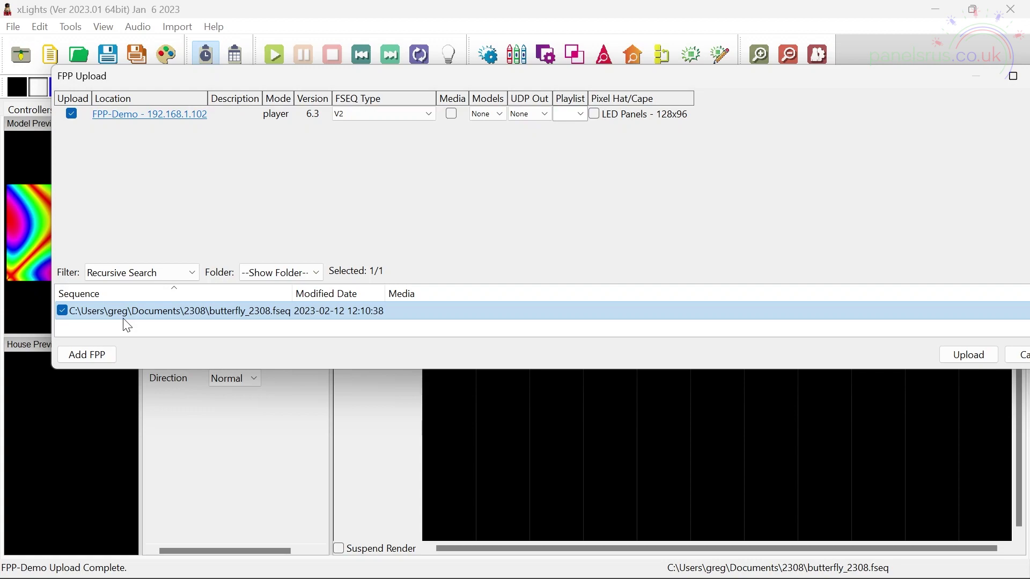
pyautogui.click(968, 357)
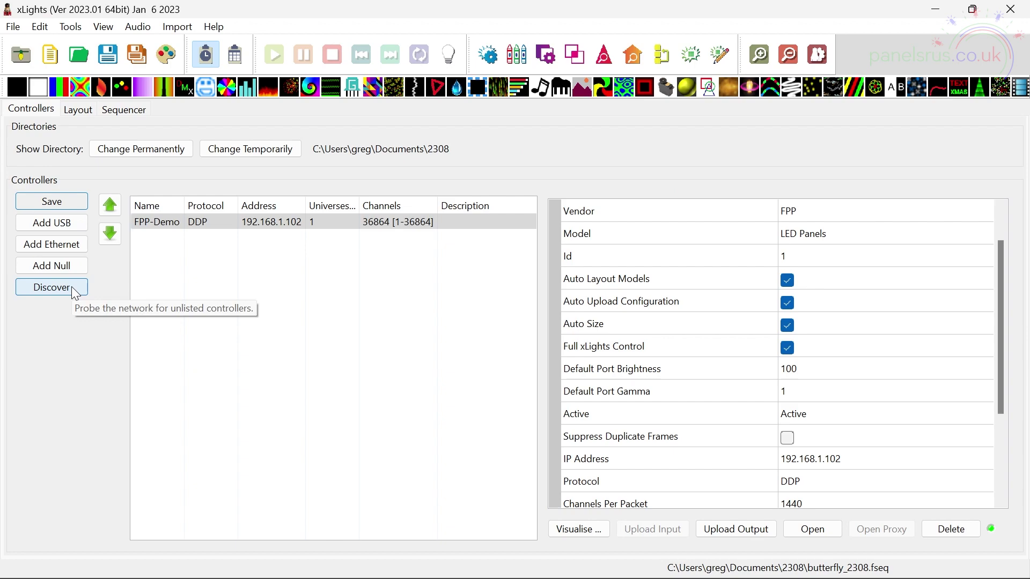
# Step: Select the FPP-Demo controller, check the matrix on the Layout tab, then return to Controllers and Sequencer
pyautogui.click(221, 221)
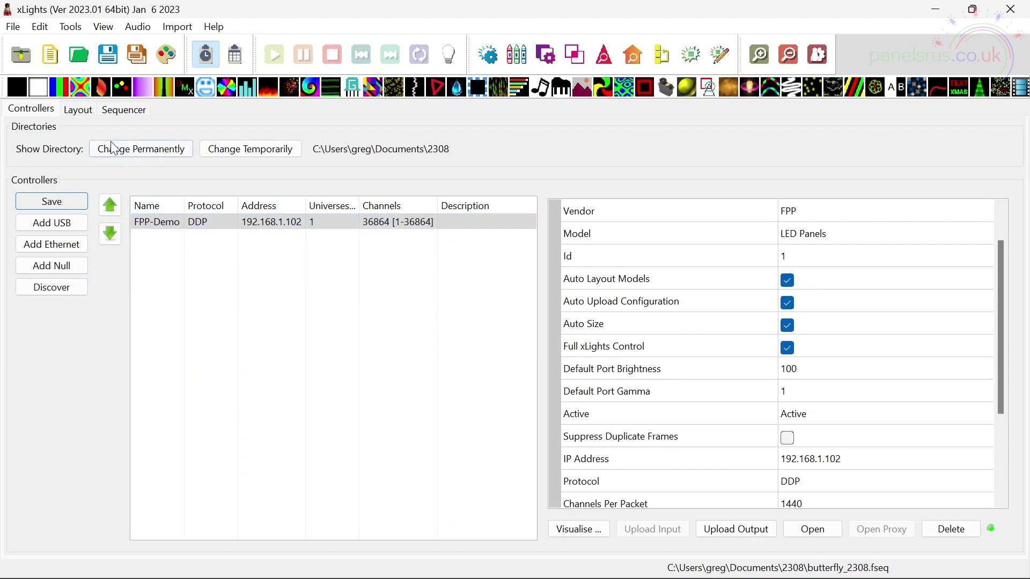
pyautogui.click(83, 111)
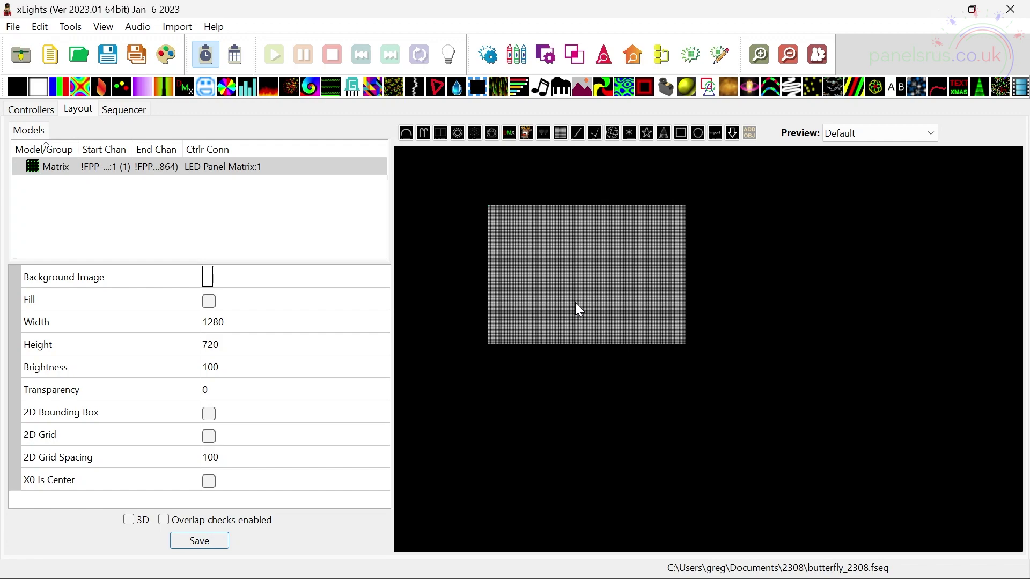
pyautogui.click(50, 113)
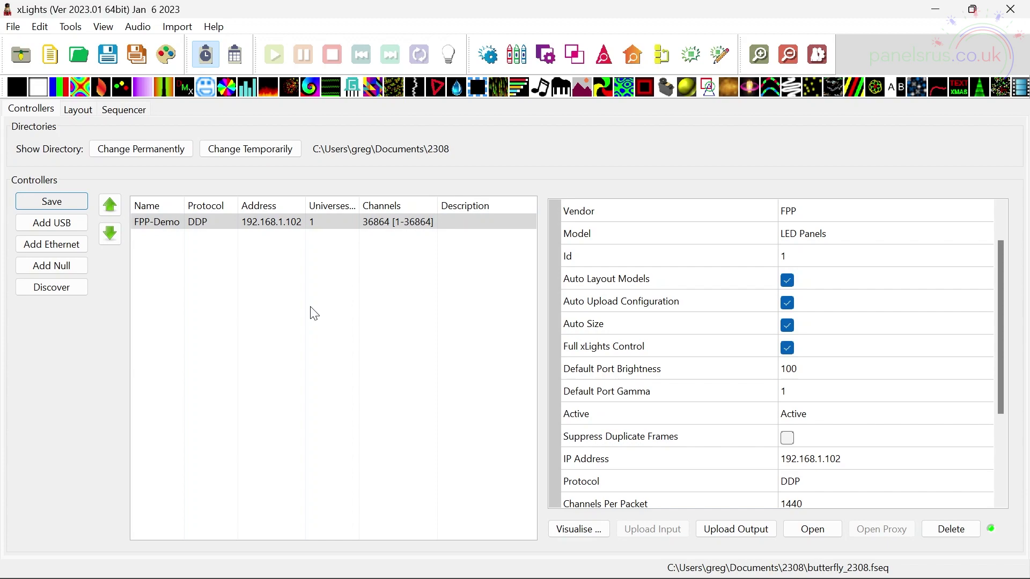
pyautogui.click(141, 112)
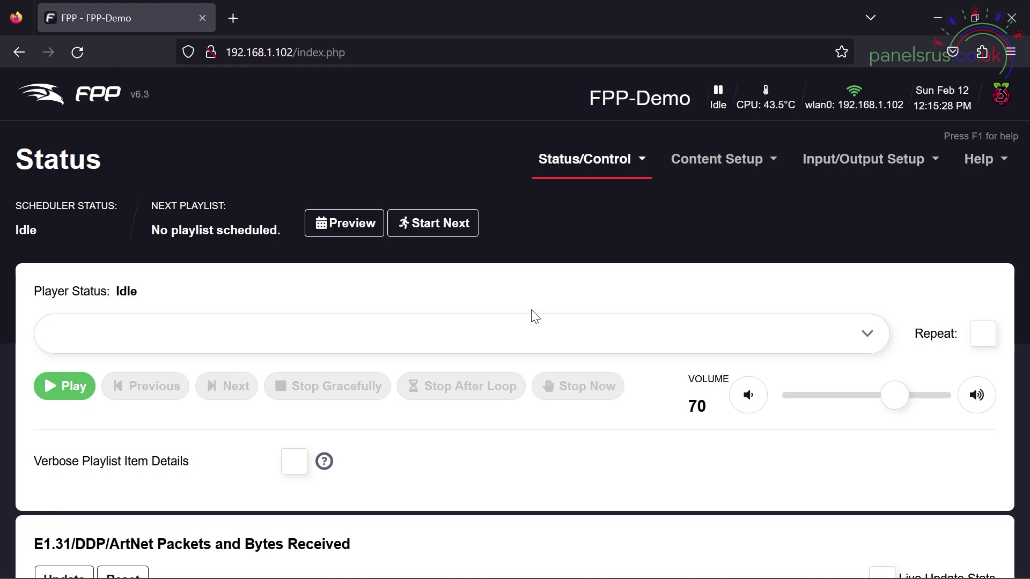
# Step: Reload the FPP Status page so butterfly_2308.fseq appears in the sequence list
pyautogui.click(79, 57)
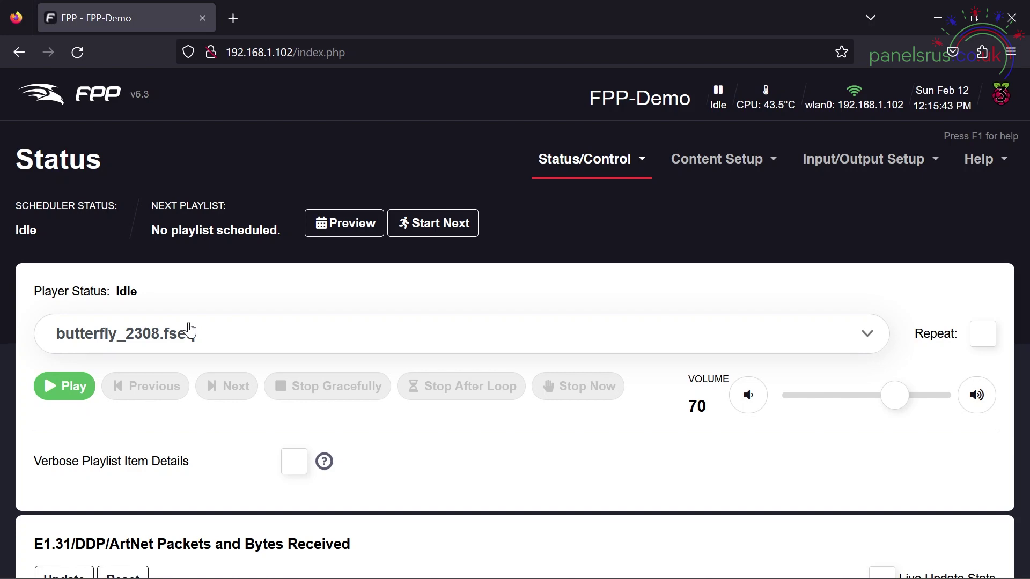
# Step: Start playback of butterfly_2308.fseq with the green Play button on the Status page
pyautogui.click(72, 392)
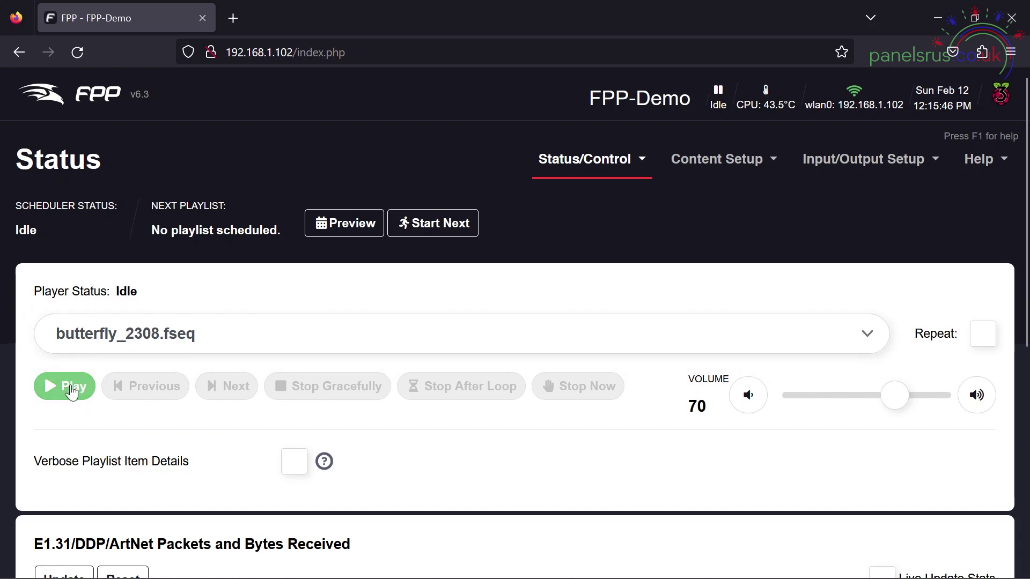